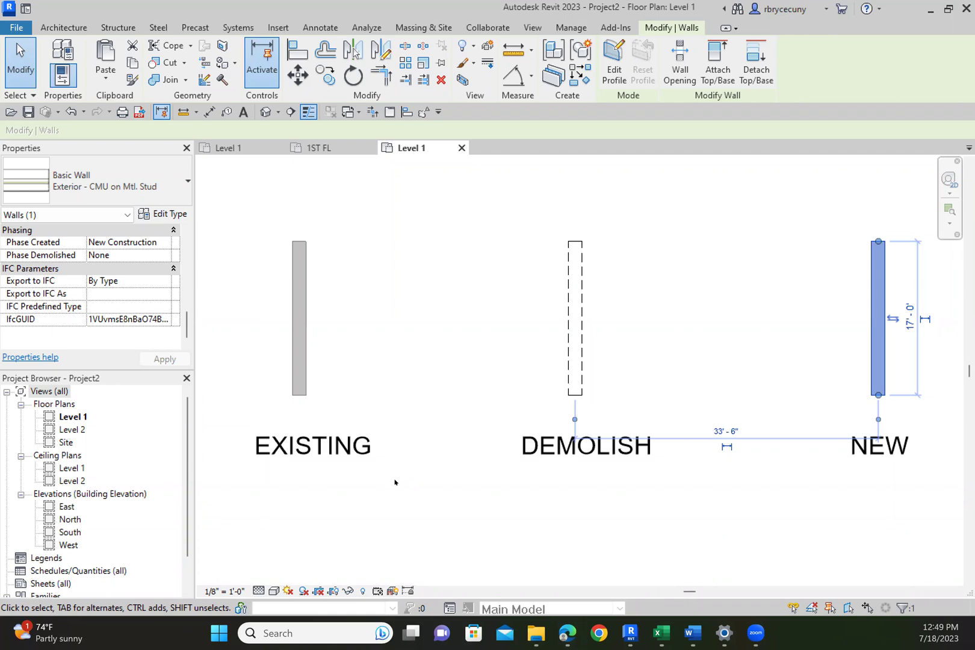
Step: Select the EXISTING, DEMOLISH and NEW walls in turn to inspect their phase properties
{"action": "left_click", "coordinate": [394, 483]}
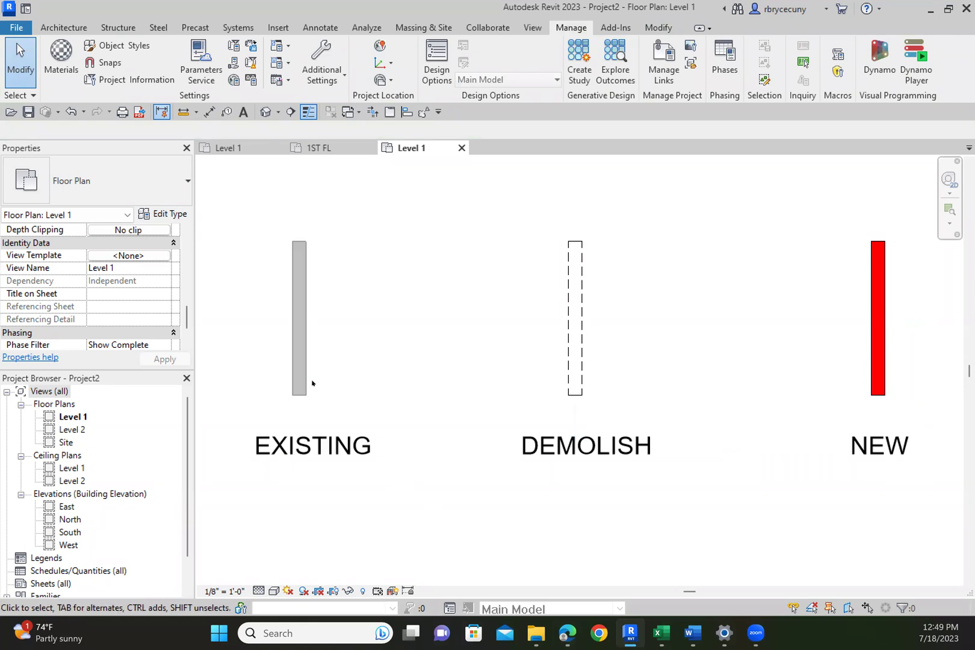
{"action": "left_click", "coordinate": [304, 360]}
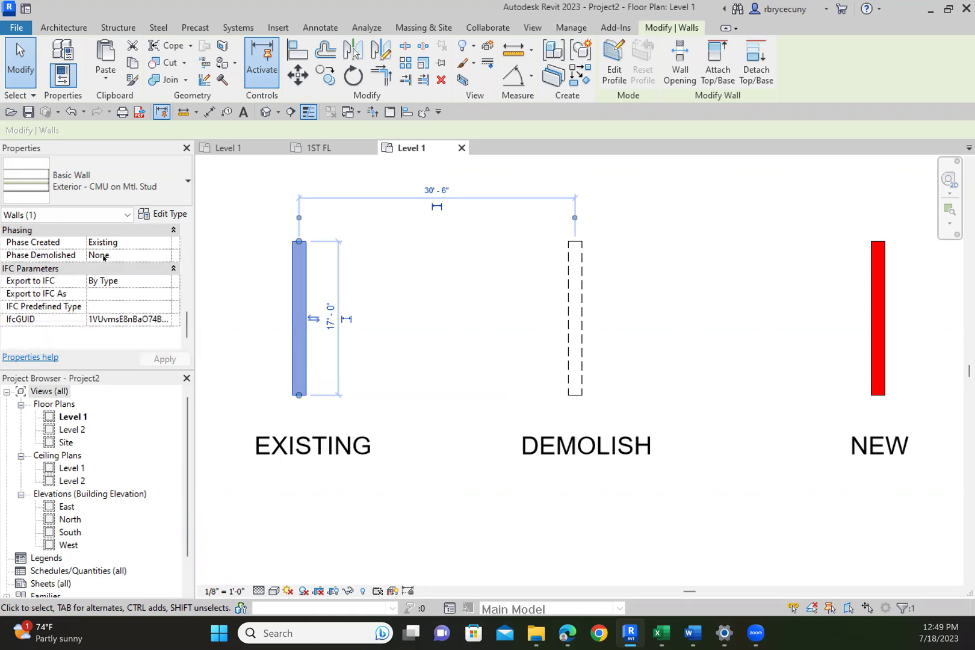
{"action": "left_click", "coordinate": [385, 405]}
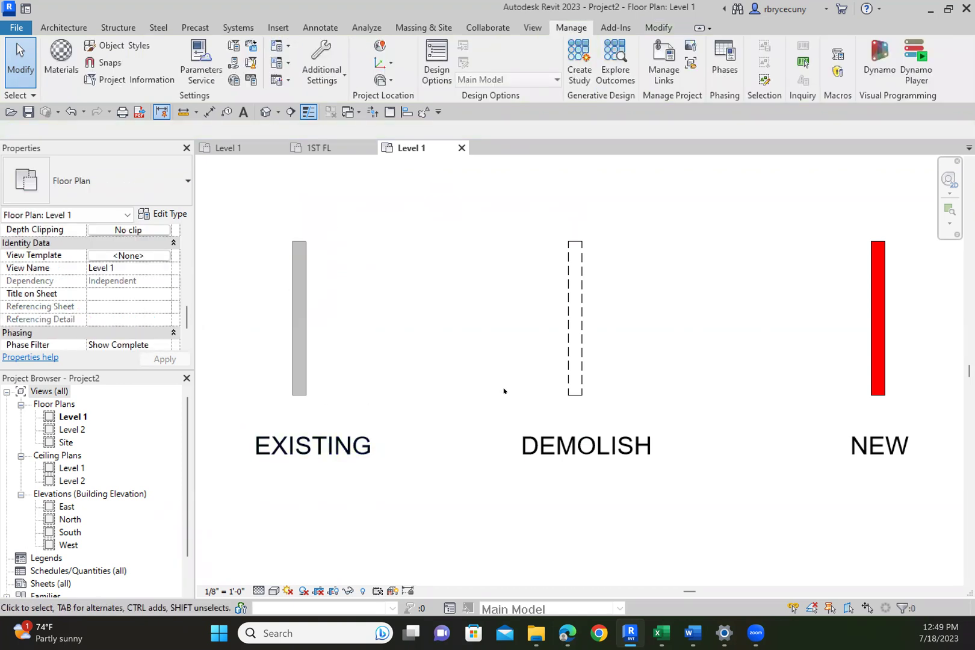
{"action": "left_click", "coordinate": [566, 358]}
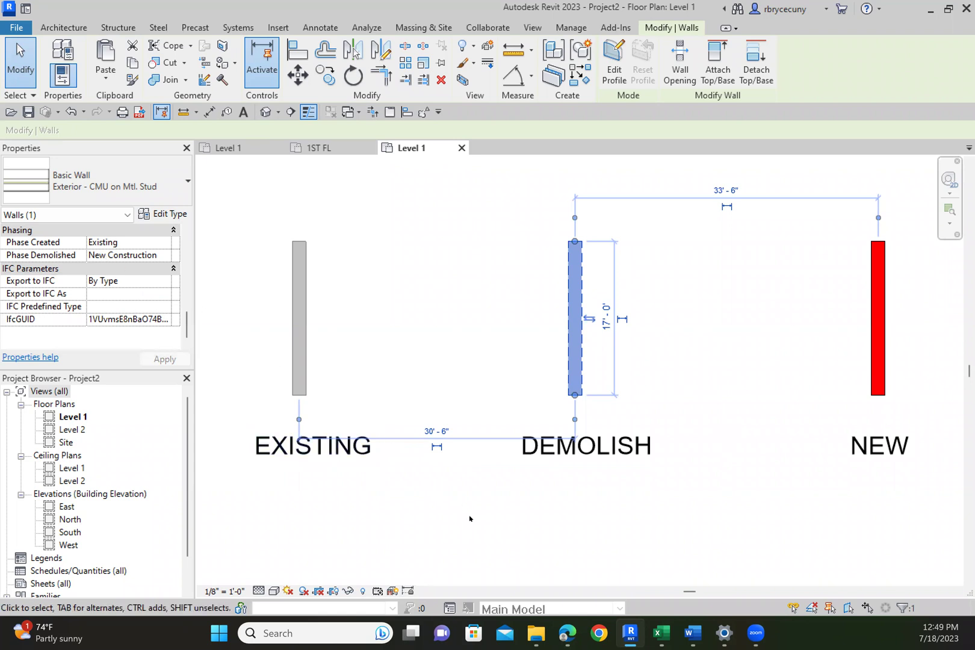
{"action": "left_click", "coordinate": [471, 518]}
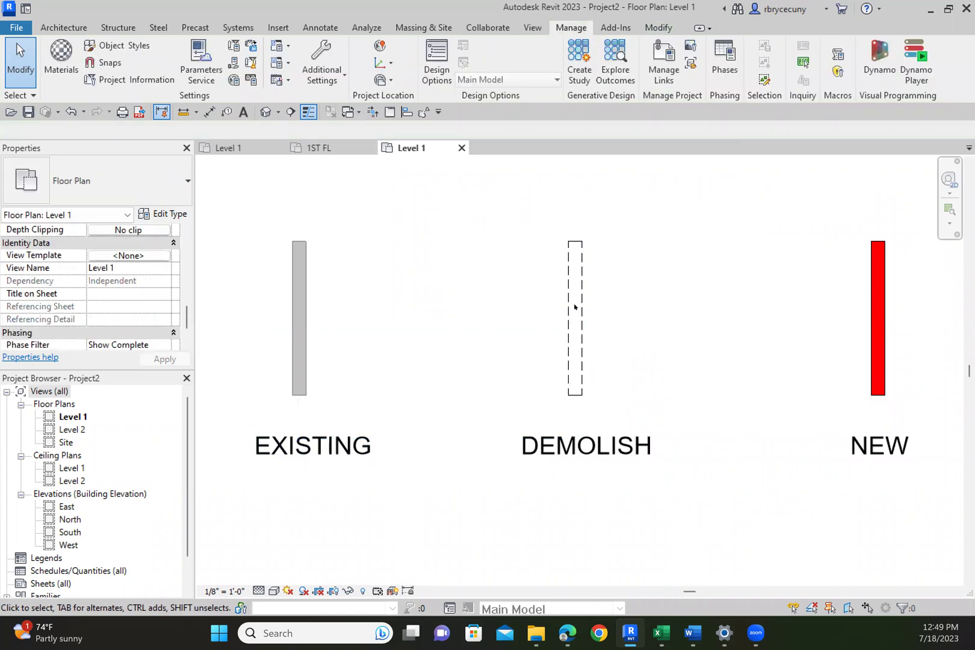
{"action": "left_click", "coordinate": [658, 28]}
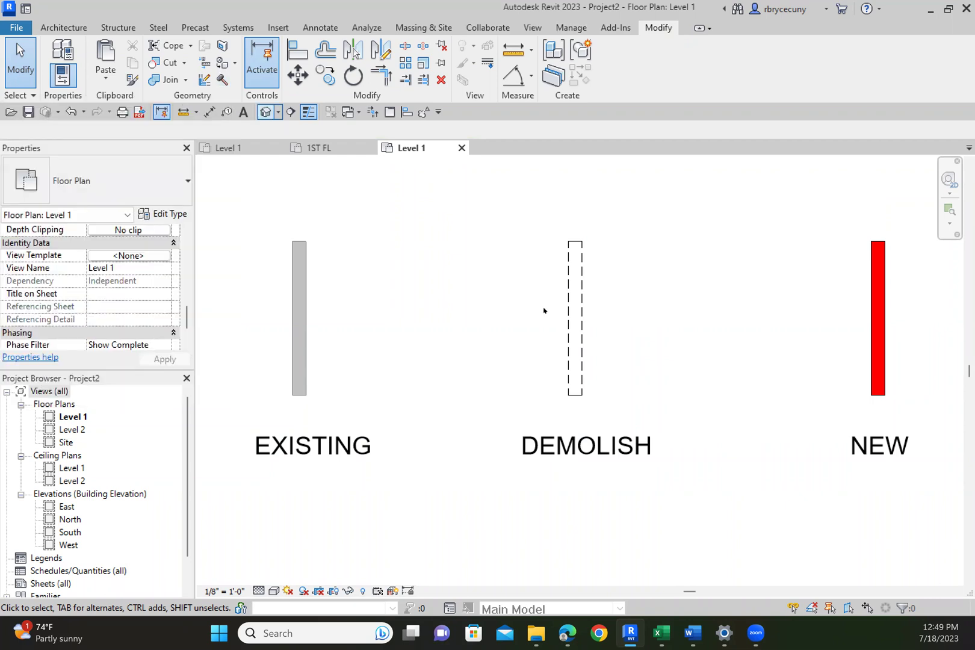
{"action": "left_click", "coordinate": [873, 349]}
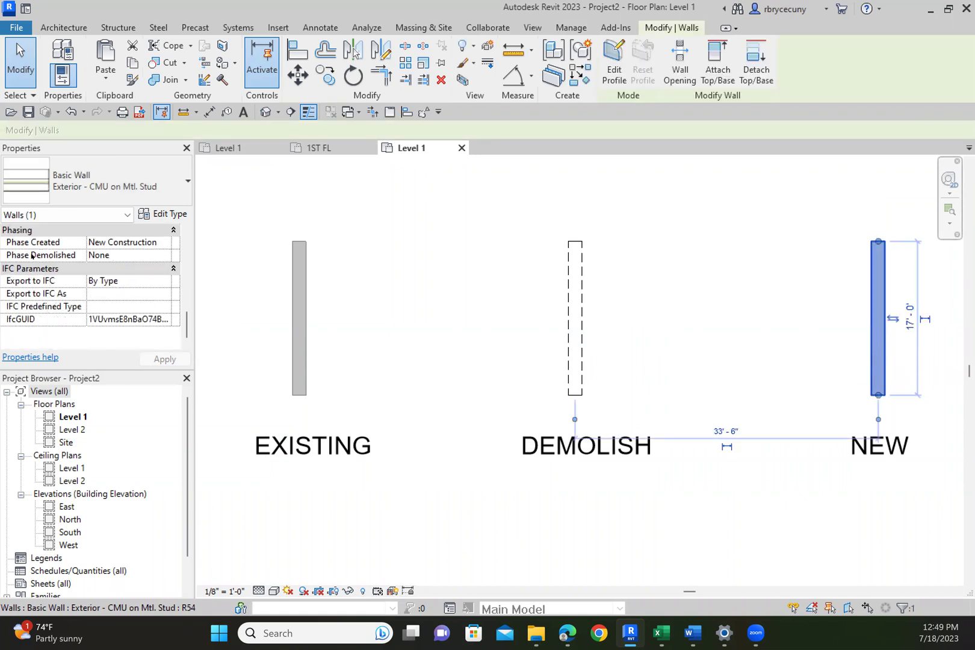
{"action": "left_click", "coordinate": [434, 315]}
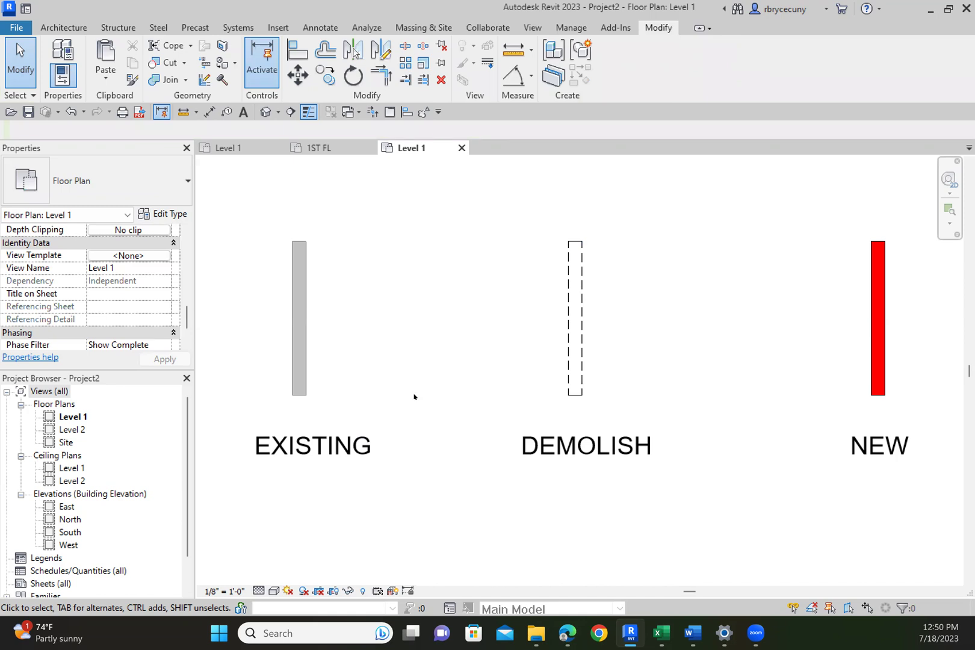
Step: Open Manage > Phases, move the Phasing dialog into view, and show its Phase Filters list
{"action": "left_click", "coordinate": [571, 29]}
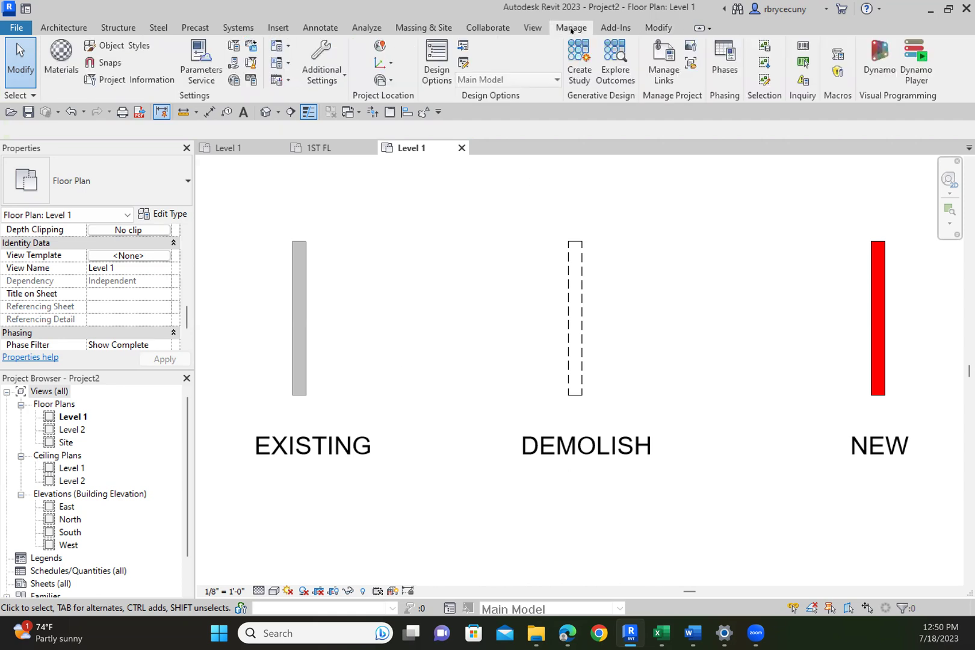
{"action": "left_click", "coordinate": [718, 71]}
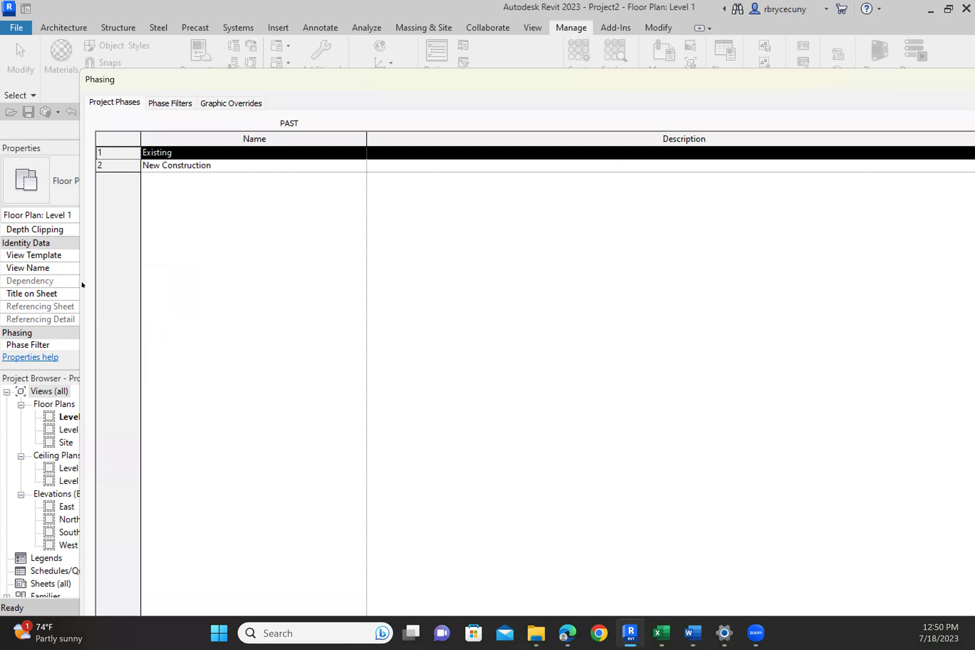
{"action": "left_click_drag", "start_coordinate": [96, 278], "coordinate": [495, 259]}
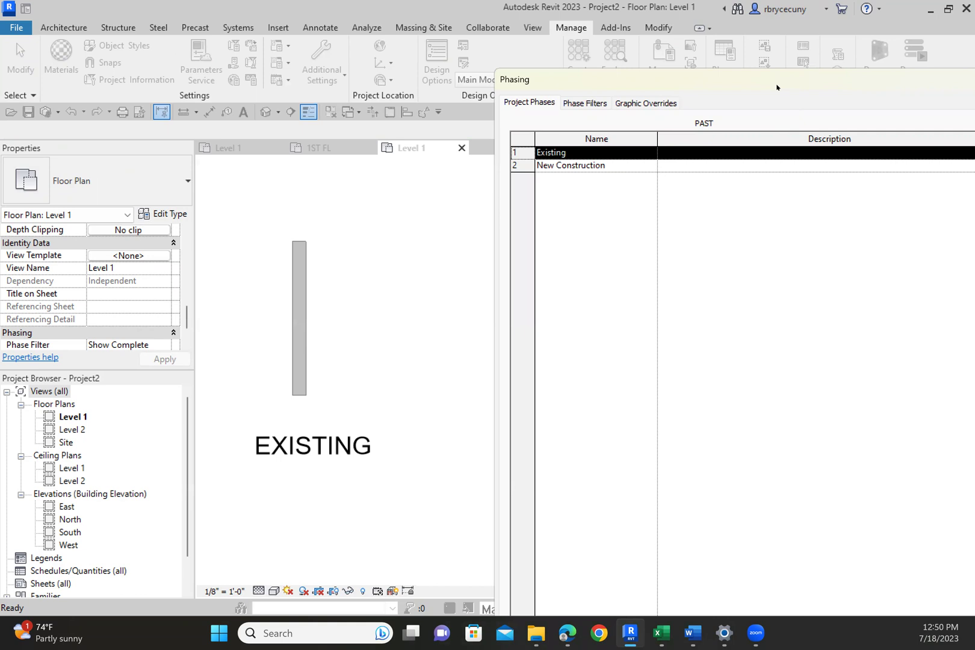
{"action": "left_click_drag", "start_coordinate": [521, 65], "coordinate": [242, 47]}
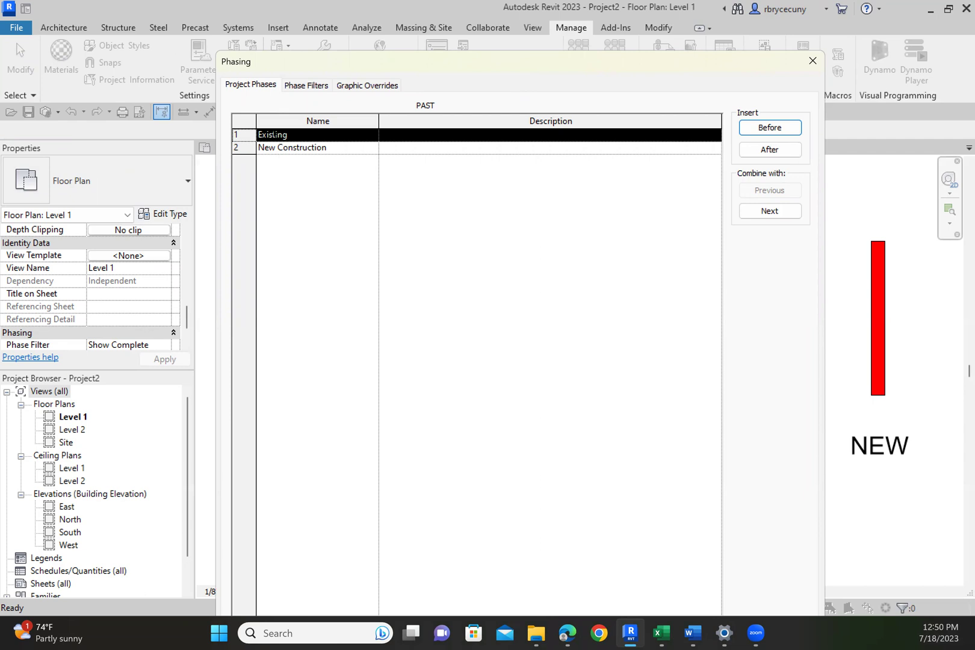
{"action": "left_click", "coordinate": [304, 88]}
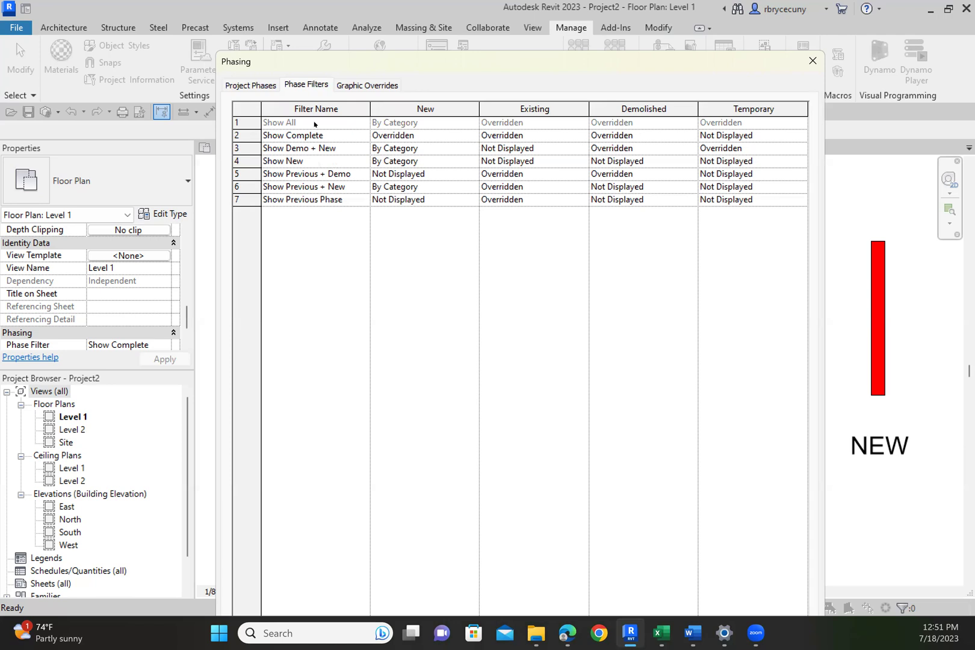
Step: In Graphic Overrides, give the New status cut pattern a Solid fill in Cyan
{"action": "left_click", "coordinate": [361, 86]}
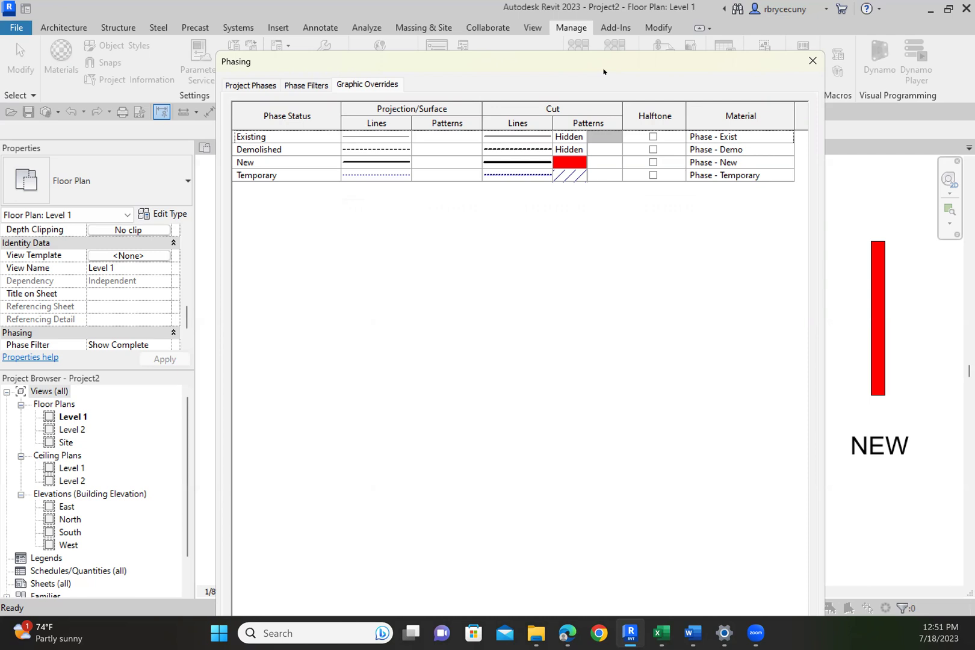
{"action": "left_click_drag", "start_coordinate": [604, 71], "coordinate": [619, 68]}
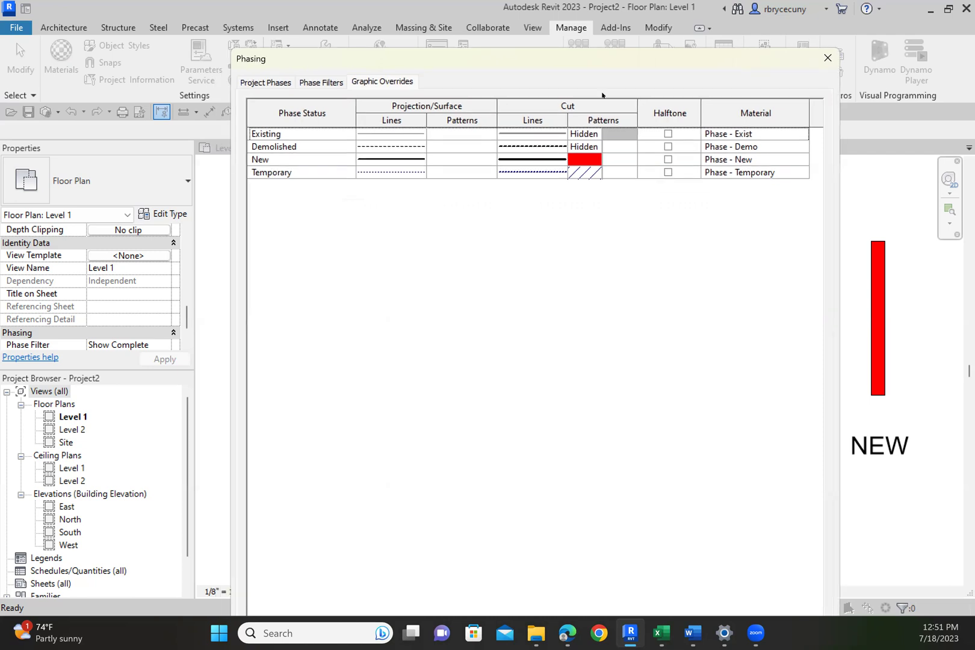
{"action": "left_click", "coordinate": [592, 161]}
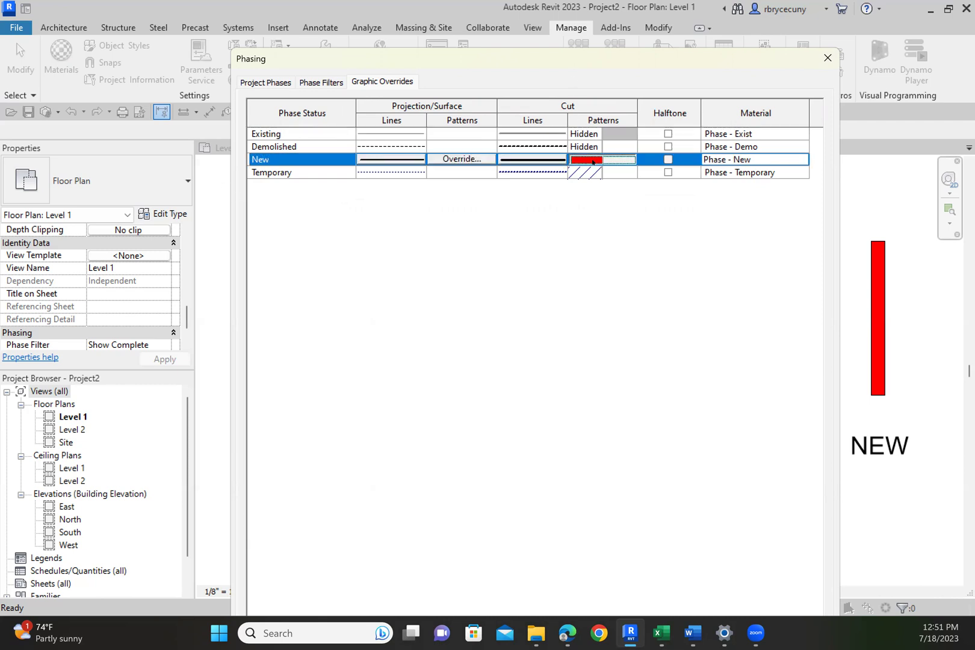
{"action": "left_click", "coordinate": [592, 162]}
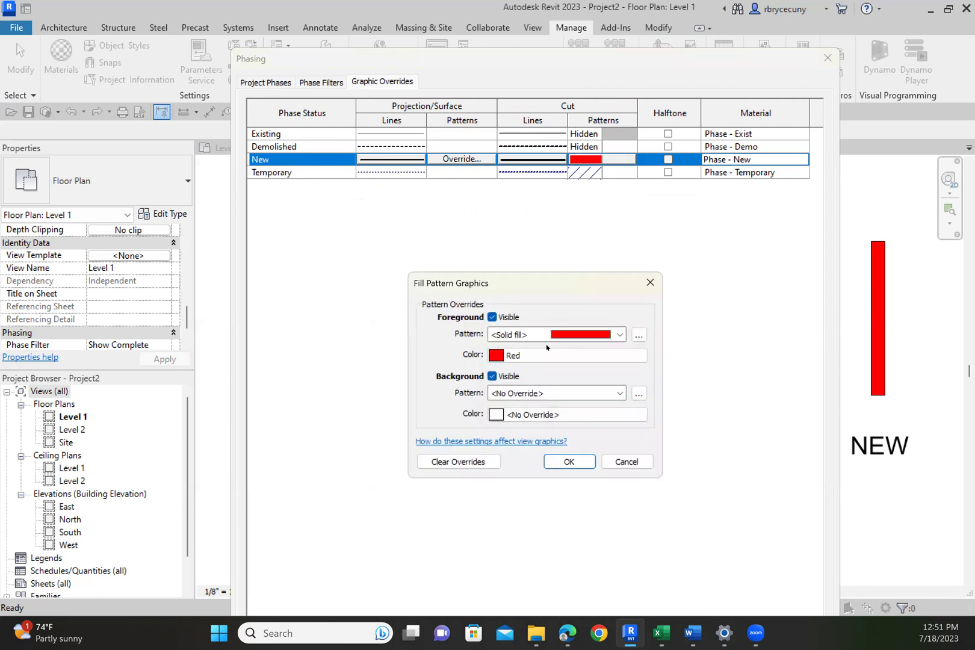
{"action": "left_click", "coordinate": [568, 334]}
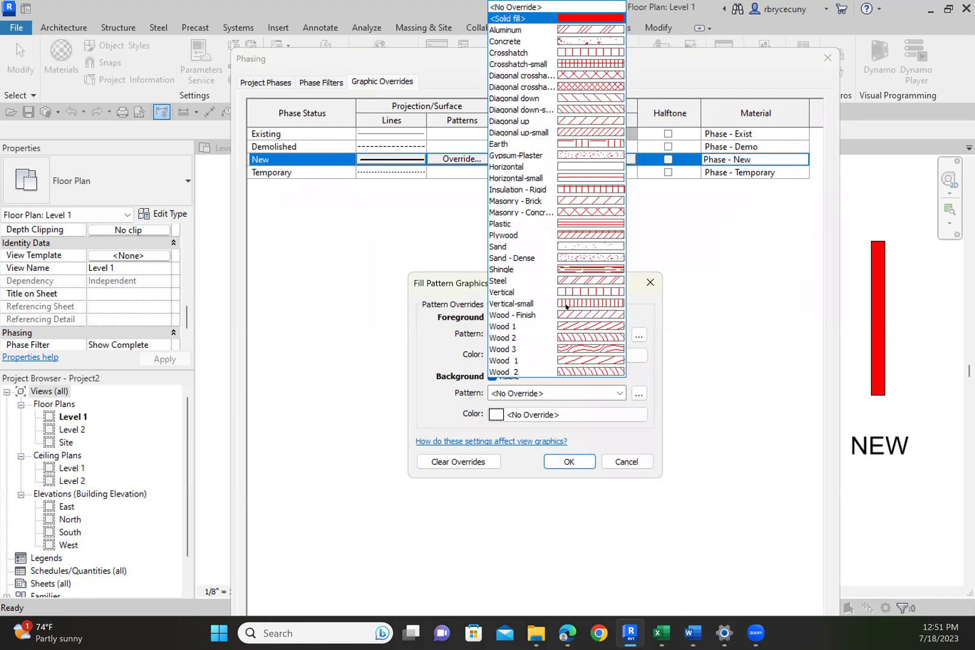
{"action": "left_click", "coordinate": [571, 21]}
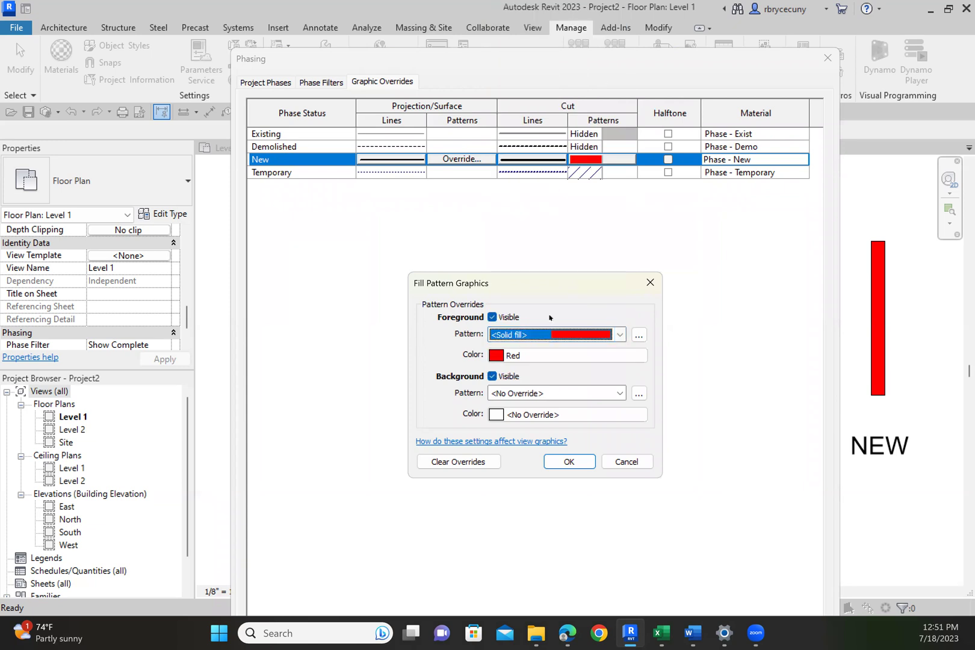
{"action": "left_click", "coordinate": [538, 357]}
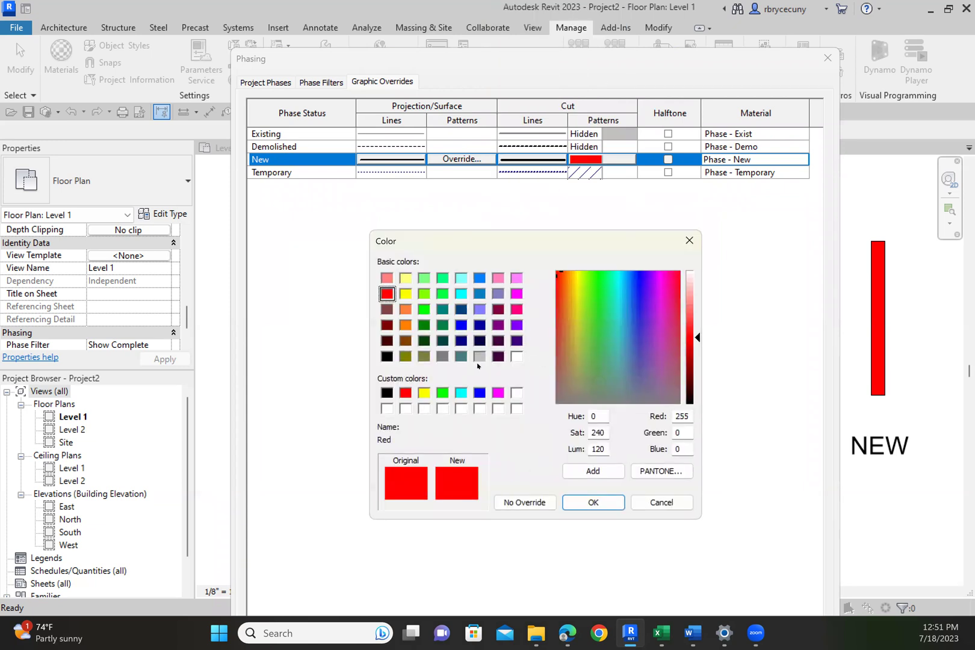
{"action": "left_click", "coordinate": [460, 392]}
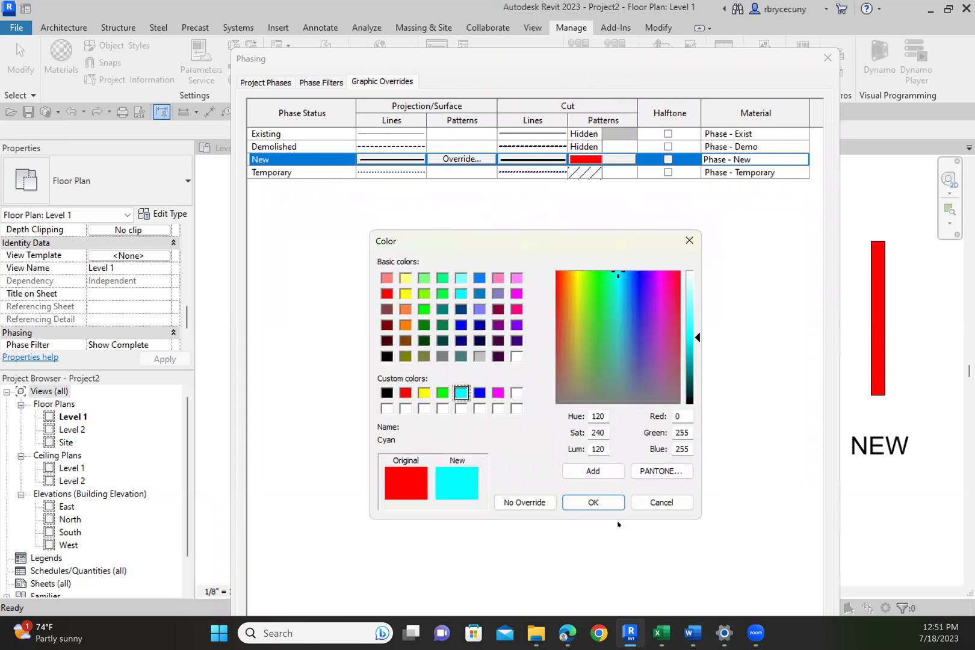
{"action": "left_click", "coordinate": [593, 502]}
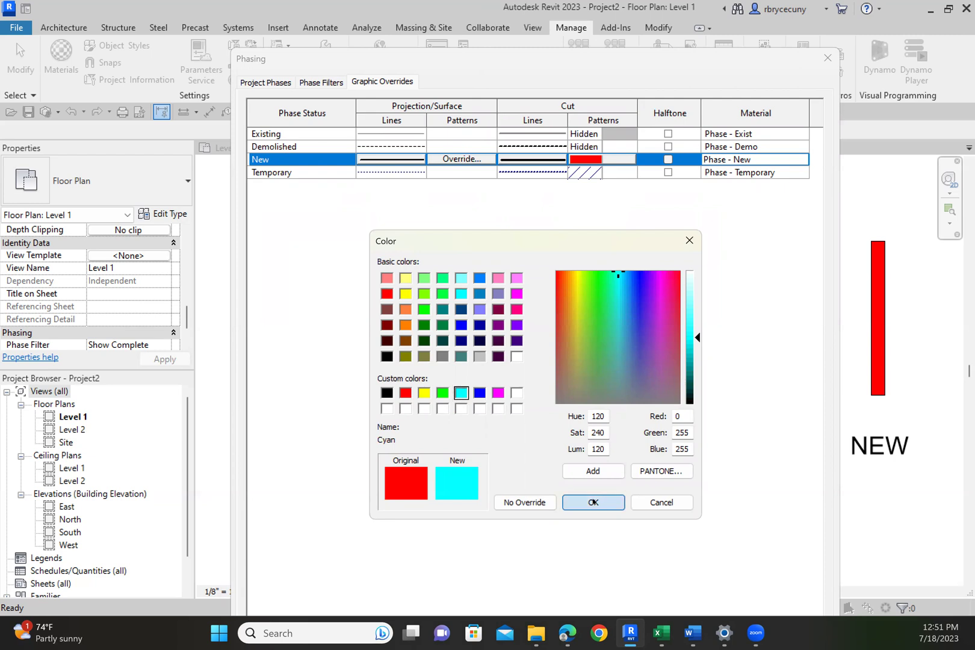
{"action": "left_click", "coordinate": [572, 462]}
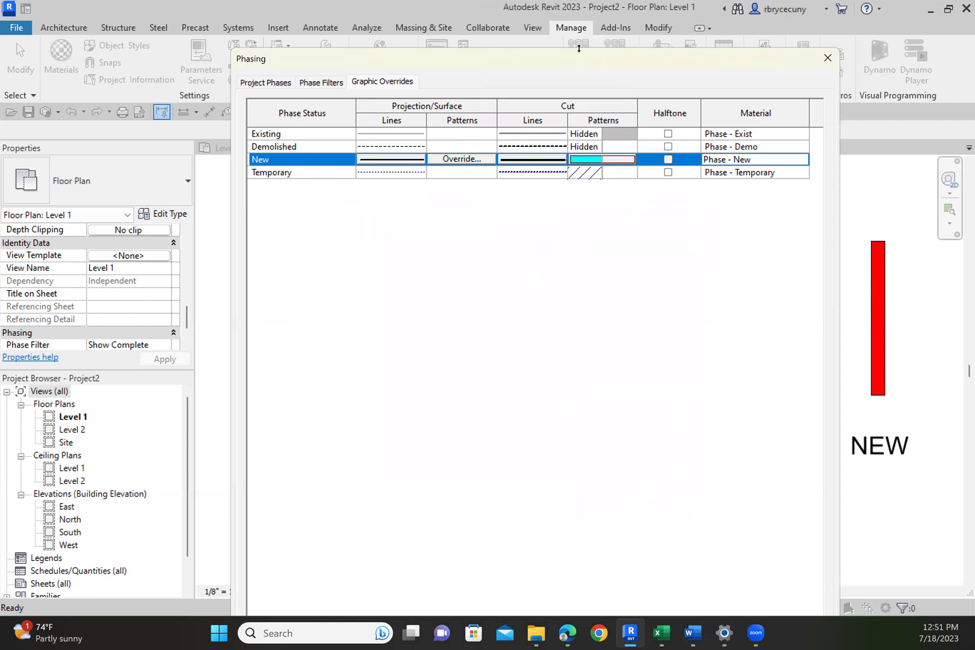
{"action": "left_click_drag", "start_coordinate": [578, 48], "coordinate": [588, 183]}
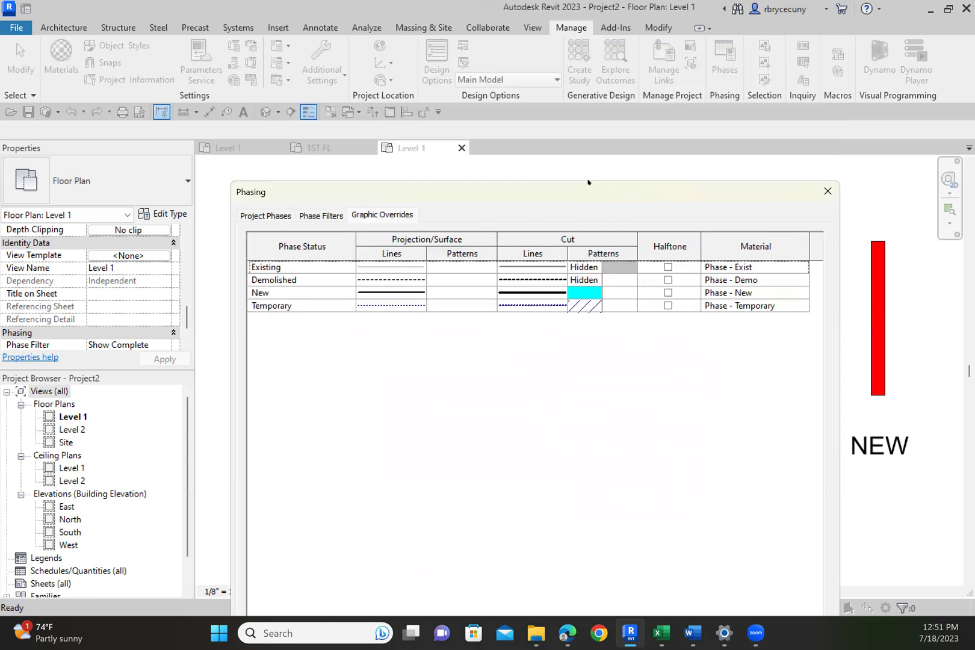
Step: Accept the Phasing settings and return to Modify so the NEW wall shows solid cyan
{"action": "left_click", "coordinate": [609, 535]}
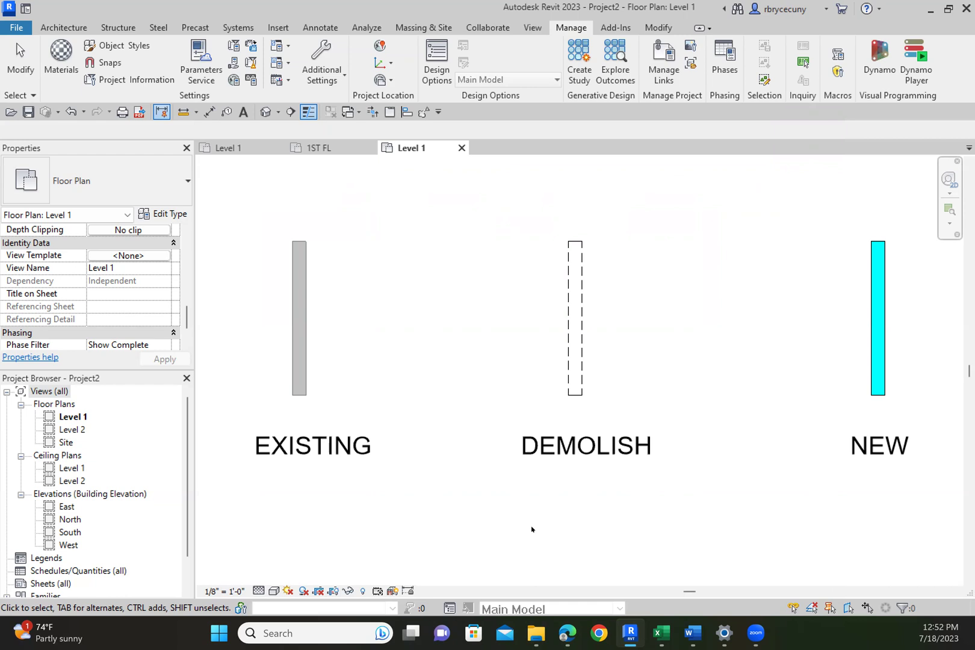
{"action": "key", "text": "Escape"}
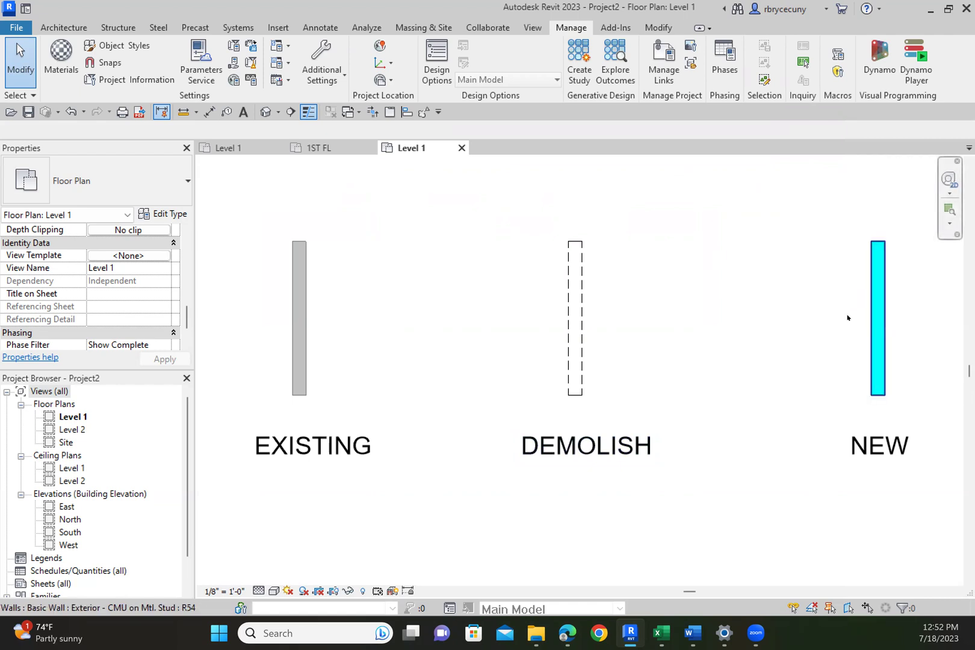
{"action": "left_click", "coordinate": [658, 28]}
{"action": "left_click", "coordinate": [222, 79]}
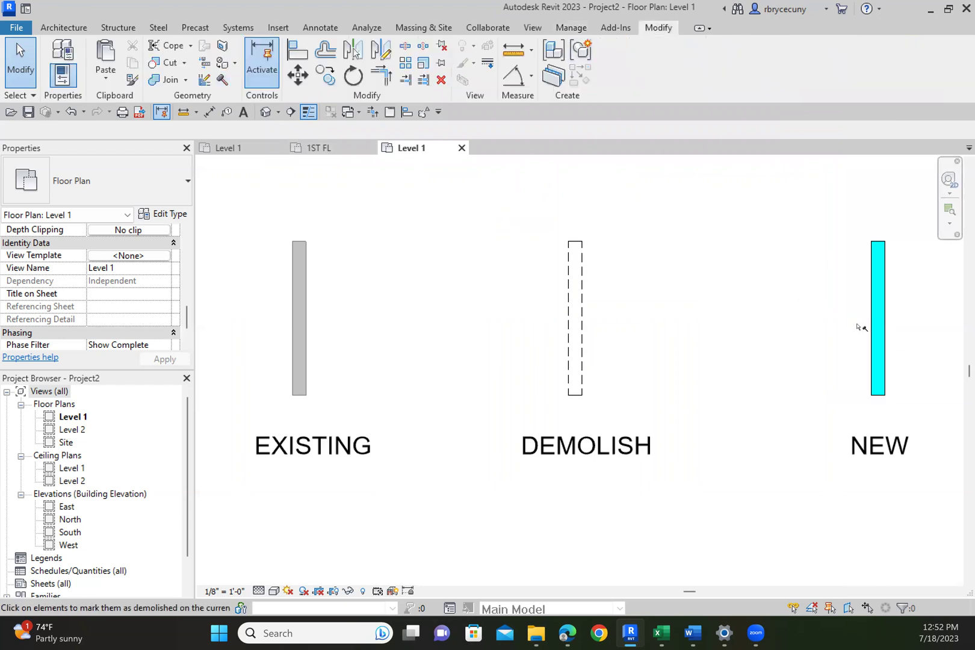
{"action": "left_click", "coordinate": [873, 331]}
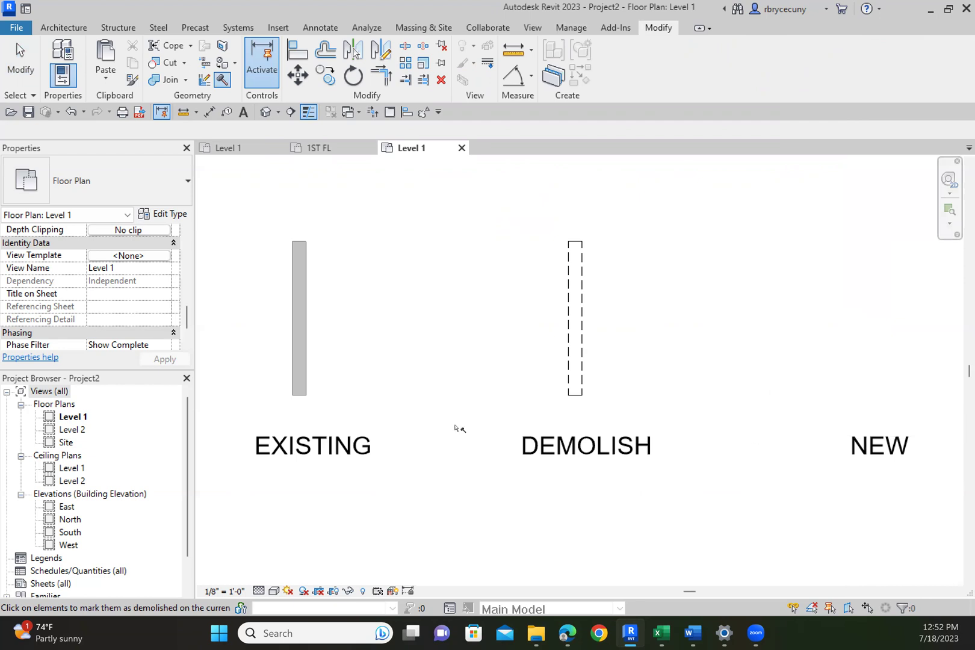
{"action": "left_click", "coordinate": [165, 345]}
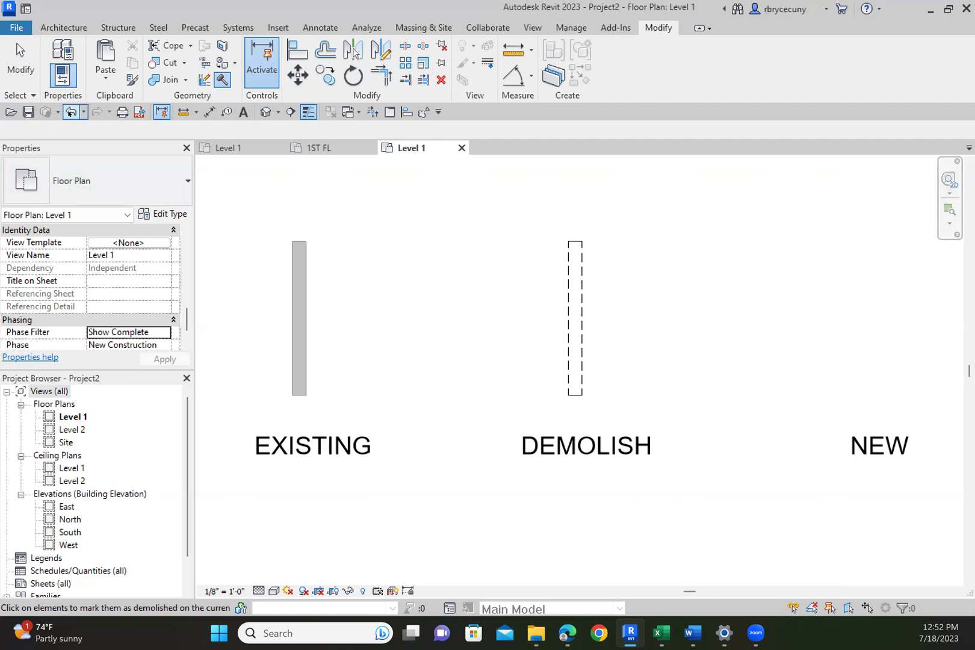
{"action": "left_click", "coordinate": [71, 112]}
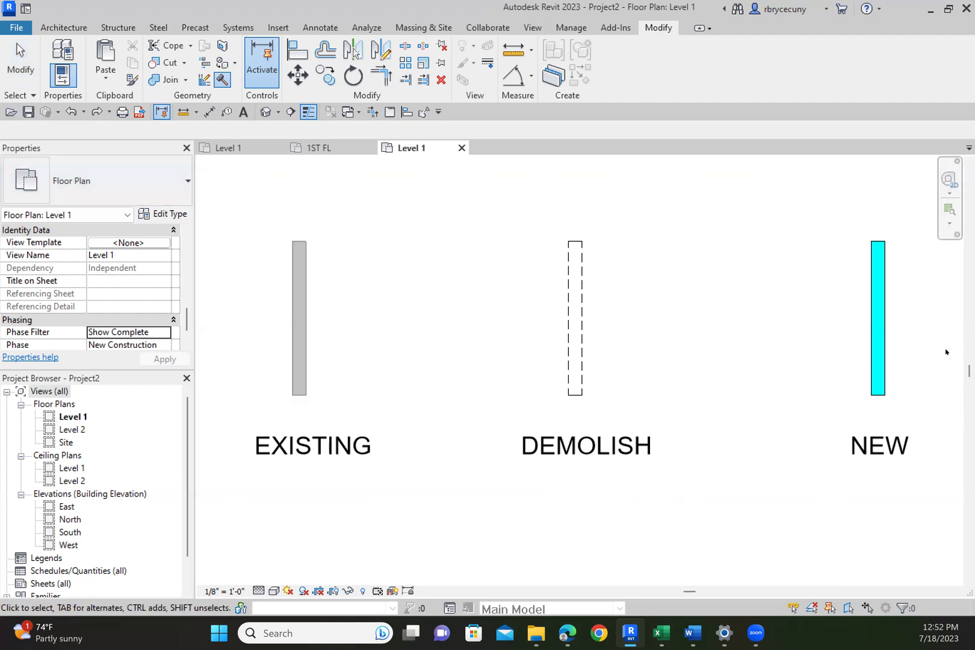
{"action": "key", "text": "Escape"}
Step: Set the NEW wall's Phase Created to Existing, then mark it with the Demolish tool
{"action": "left_click", "coordinate": [883, 338]}
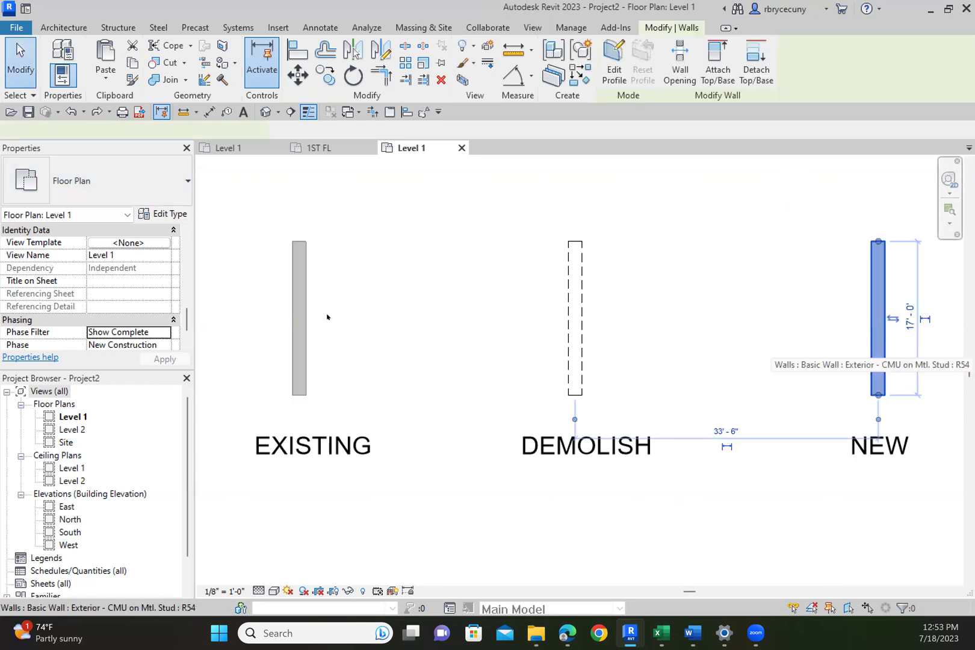
{"action": "scroll", "coordinate": [140, 316], "scroll_direction": "up", "scroll_amount": 3}
{"action": "scroll", "coordinate": [139, 315], "scroll_direction": "down", "scroll_amount": 5}
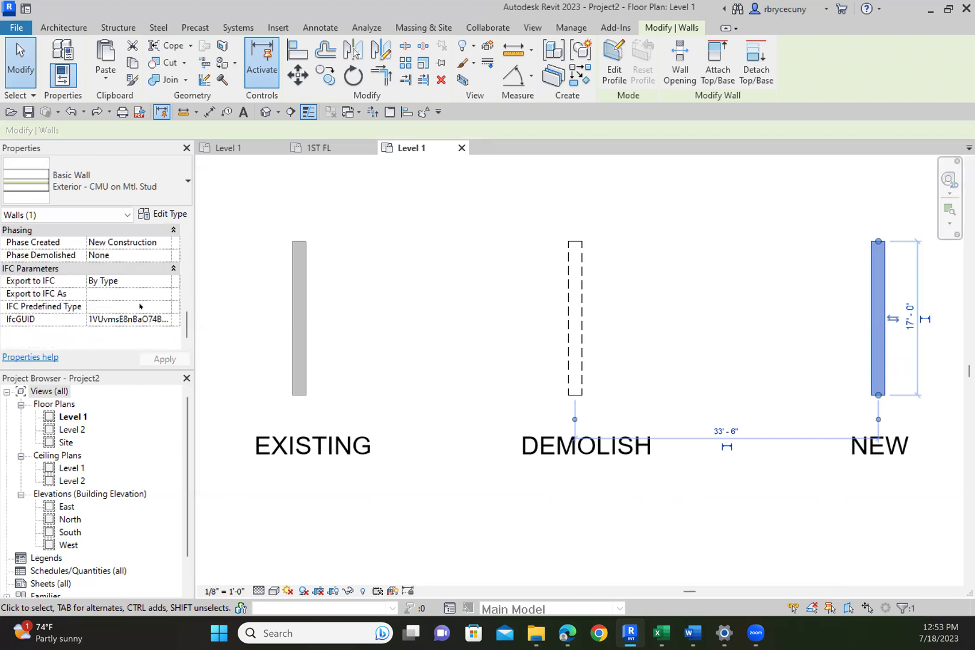
{"action": "left_click", "coordinate": [168, 242]}
{"action": "left_click", "coordinate": [163, 242]}
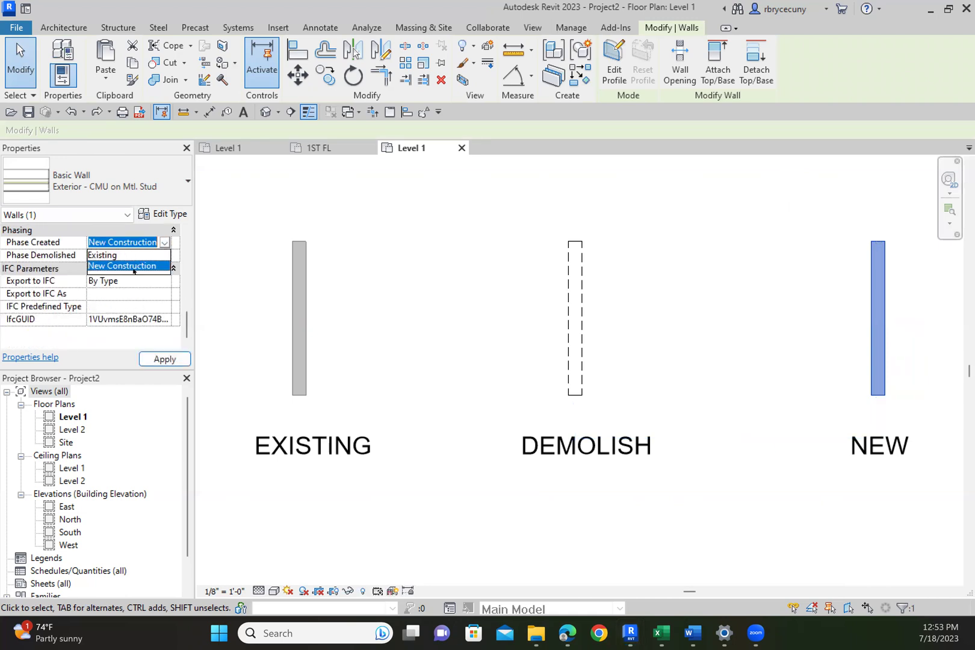
{"action": "left_click", "coordinate": [133, 255]}
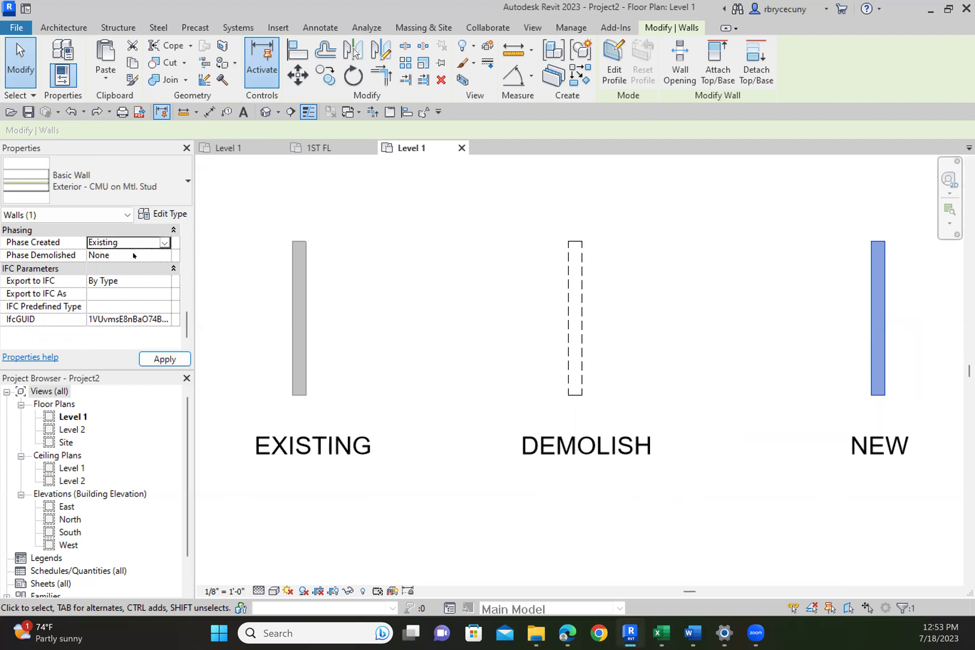
{"action": "left_click", "coordinate": [654, 516]}
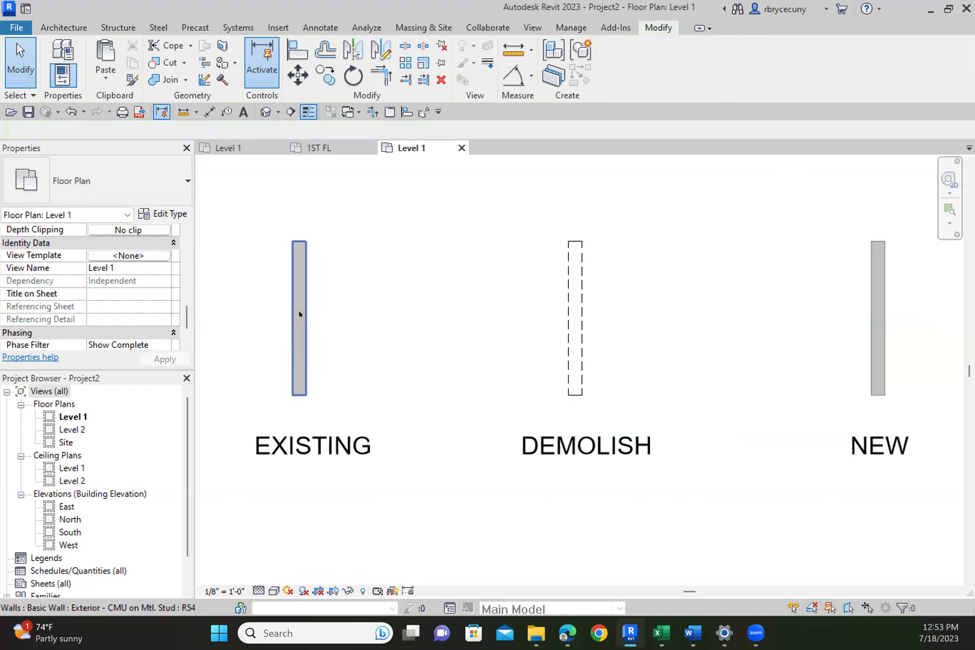
{"action": "left_click", "coordinate": [216, 83]}
{"action": "left_click", "coordinate": [875, 344]}
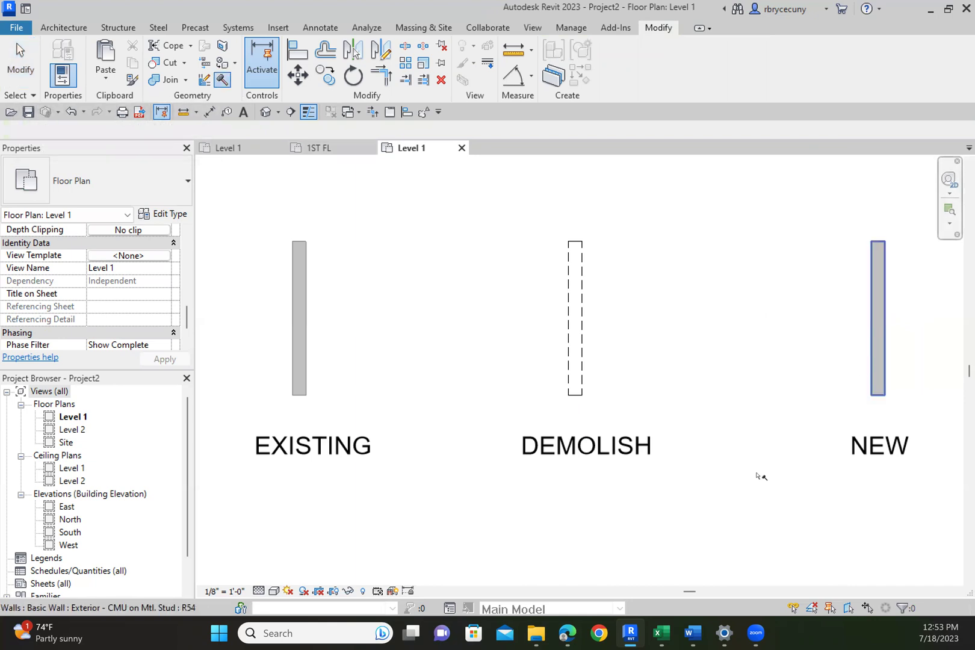